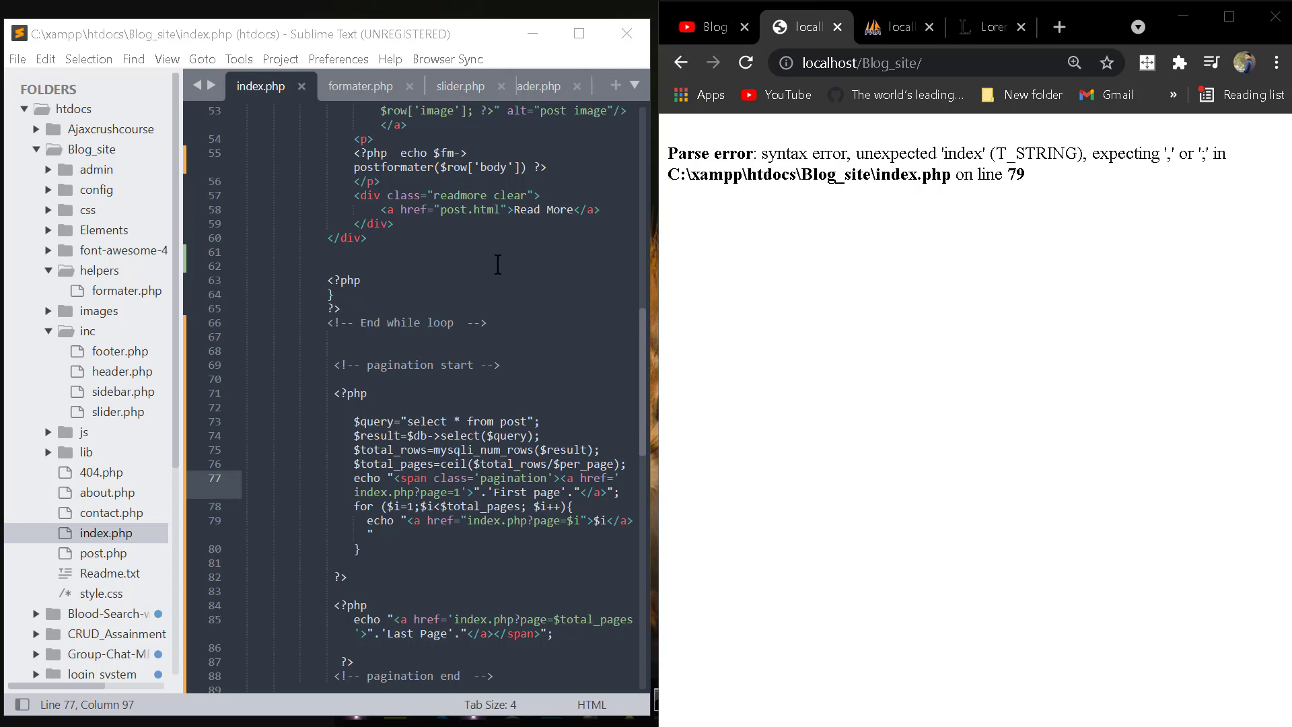
Narrow the file tree and add a blank line after the First page echo on line 77
left_click_drag(186, 346, 133, 344)
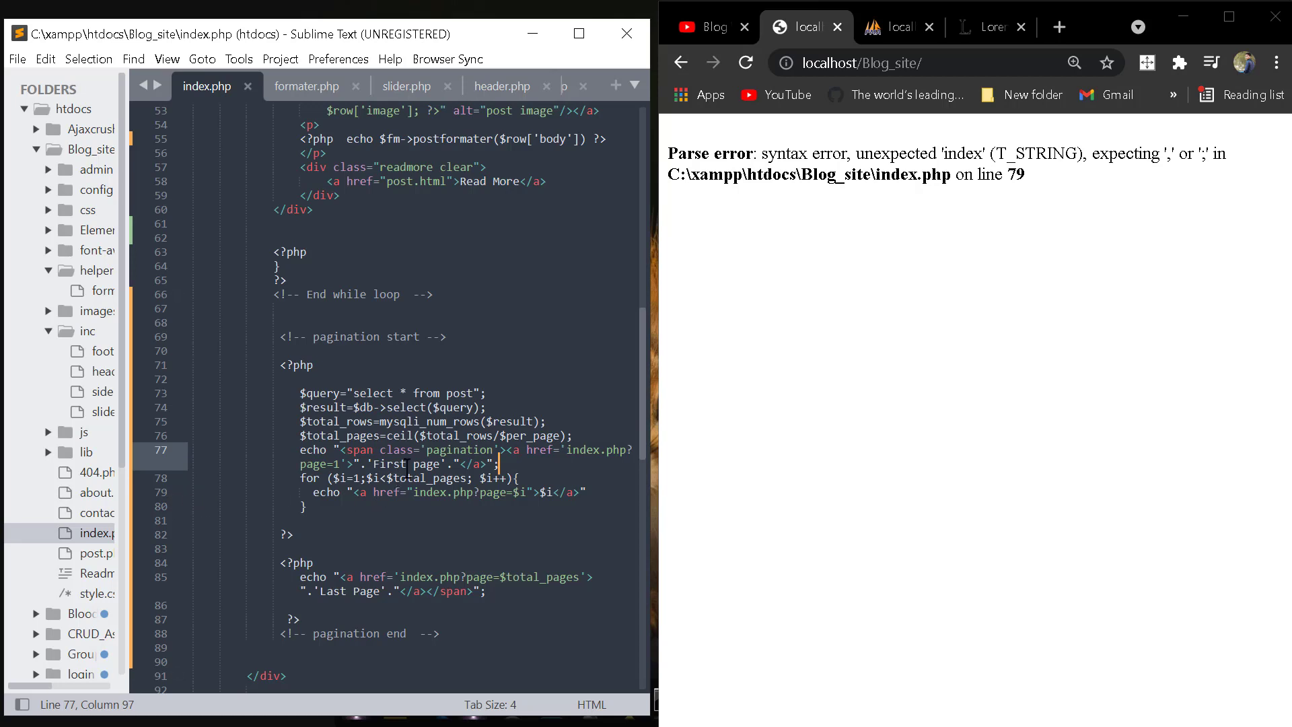
scroll(414, 467, "down", 1)
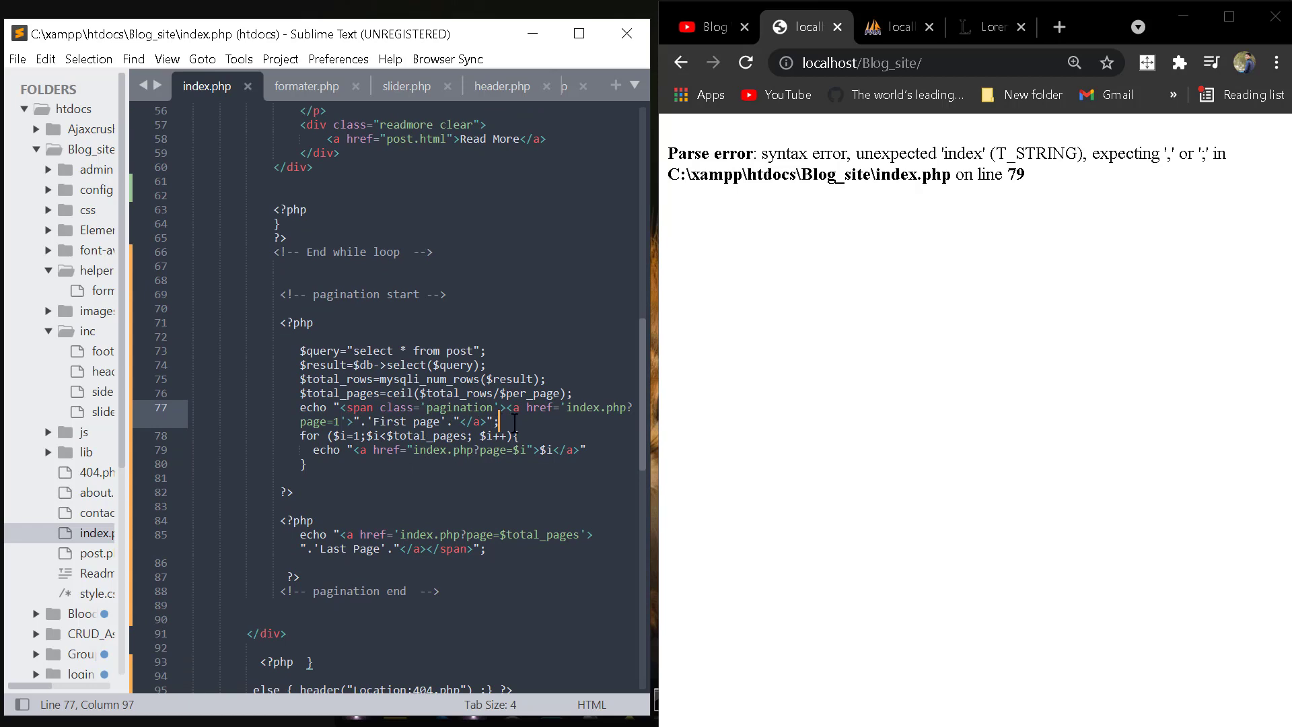
key("Return")
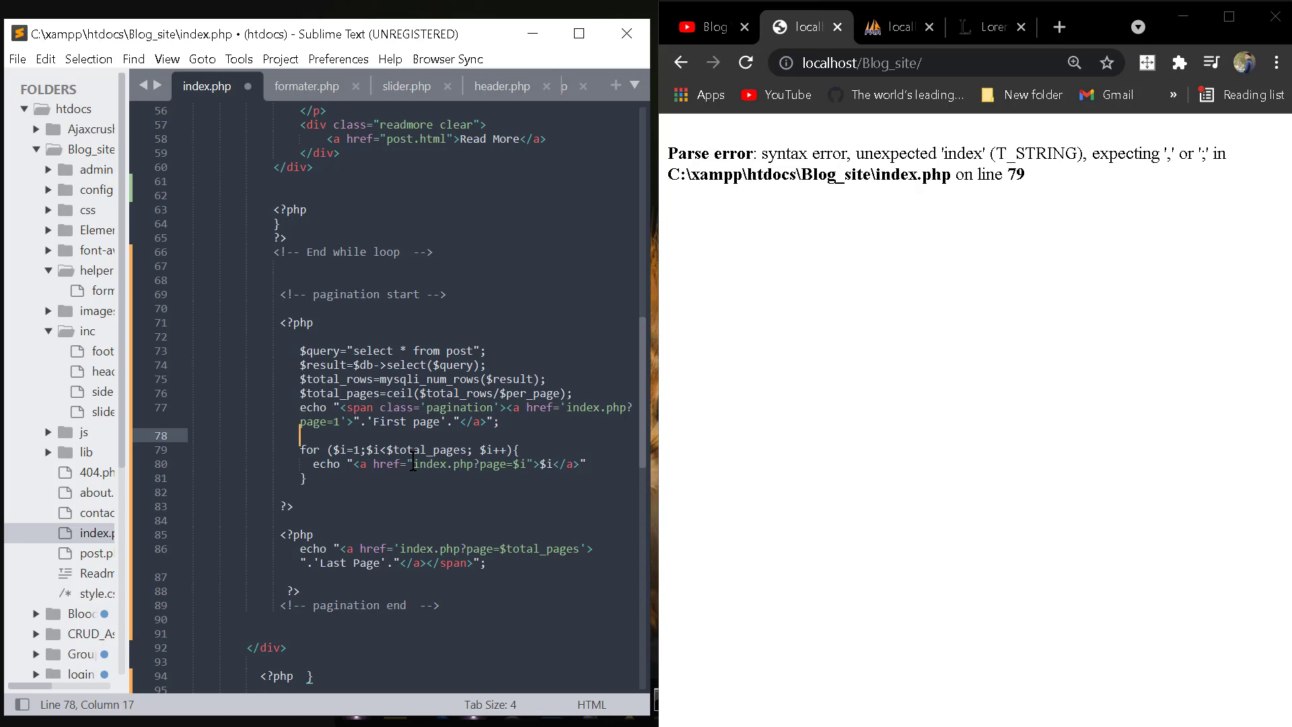
Remove the double quotes around the line-80 href value, save index.php, and go to the line end
left_click(414, 464)
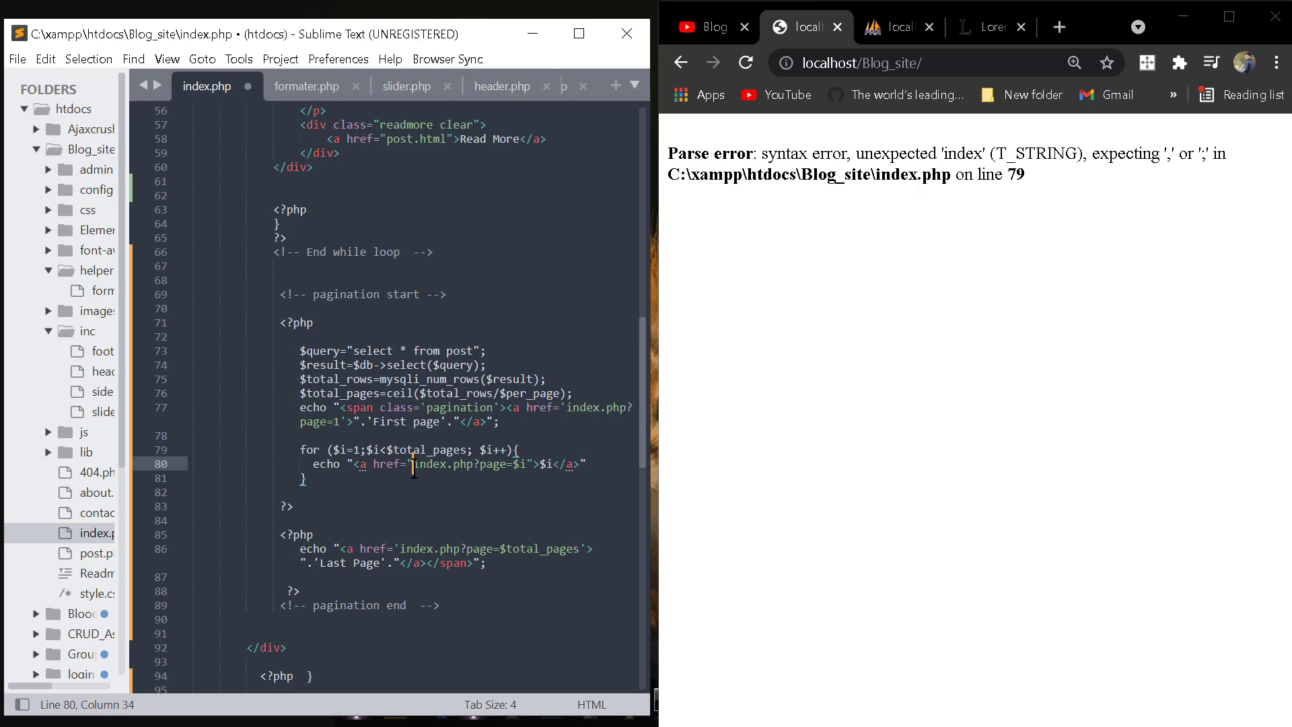
key("BackSpace")
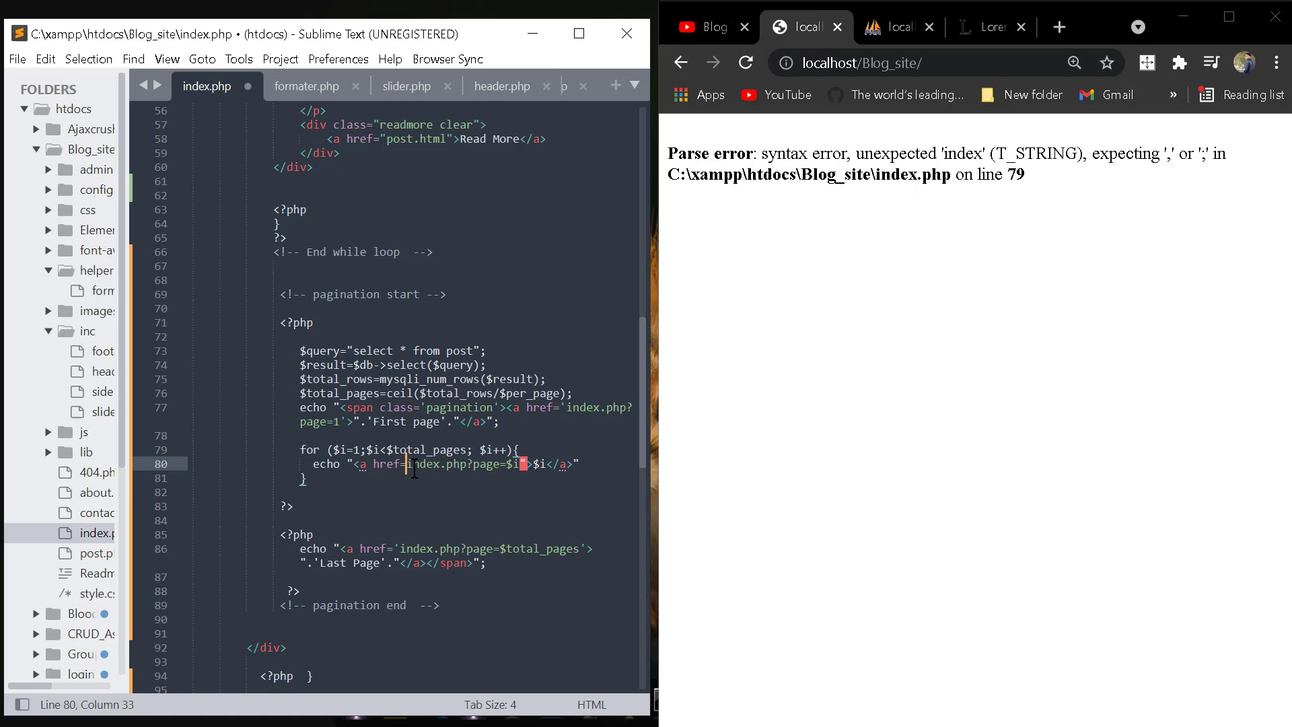
type("'")
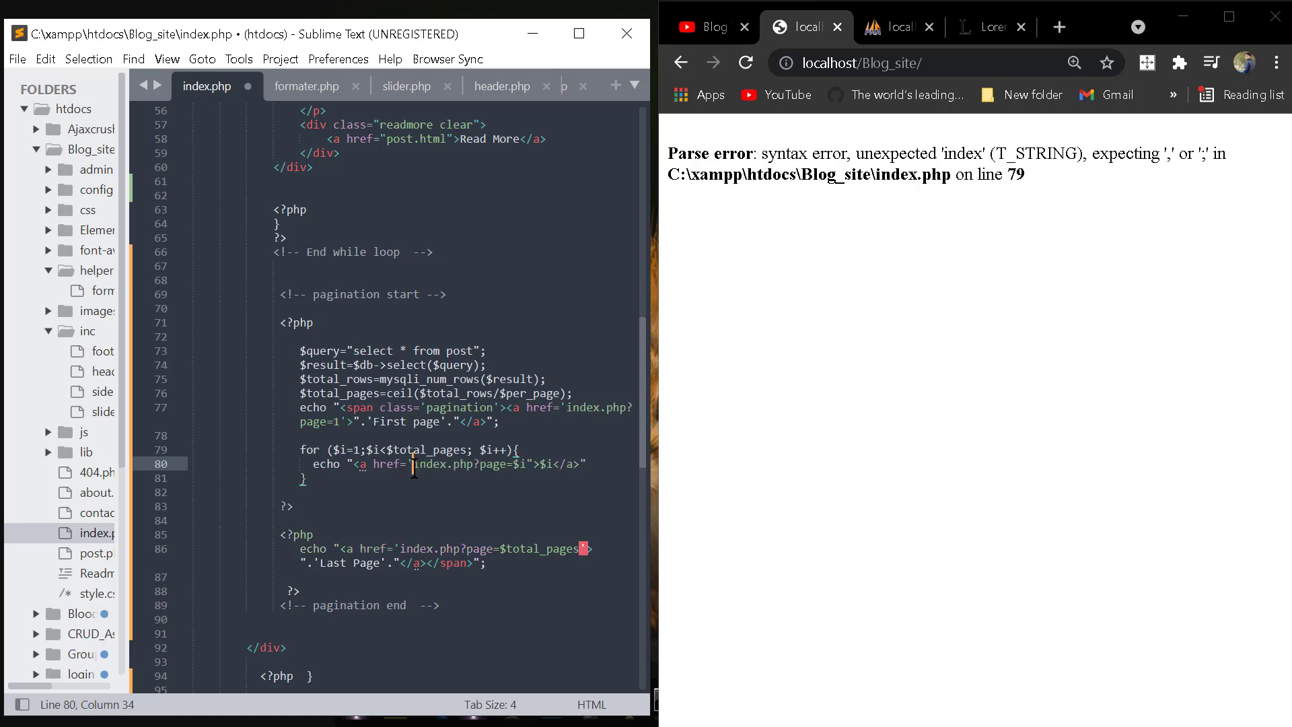
left_click(533, 464)
key("BackSpace")
type("'")
key("BackSpace")
type("'")
key("ctrl+s")
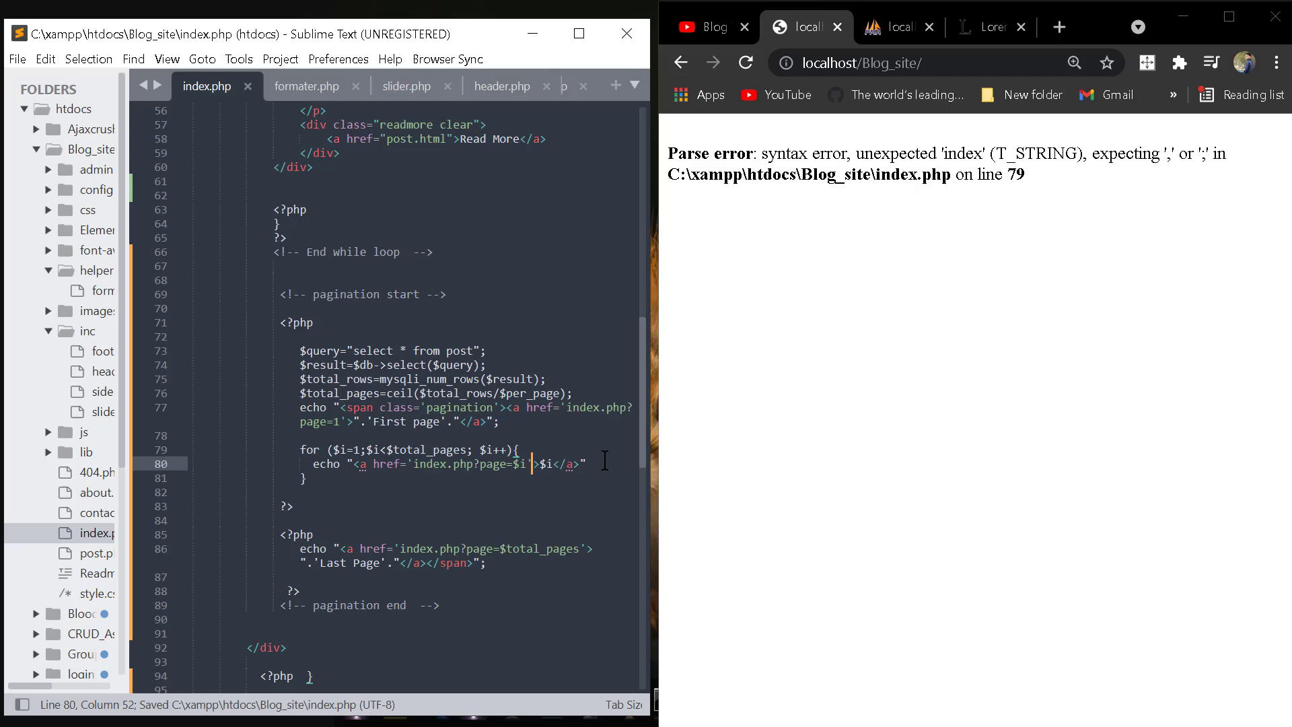
left_click(601, 463)
type(";")
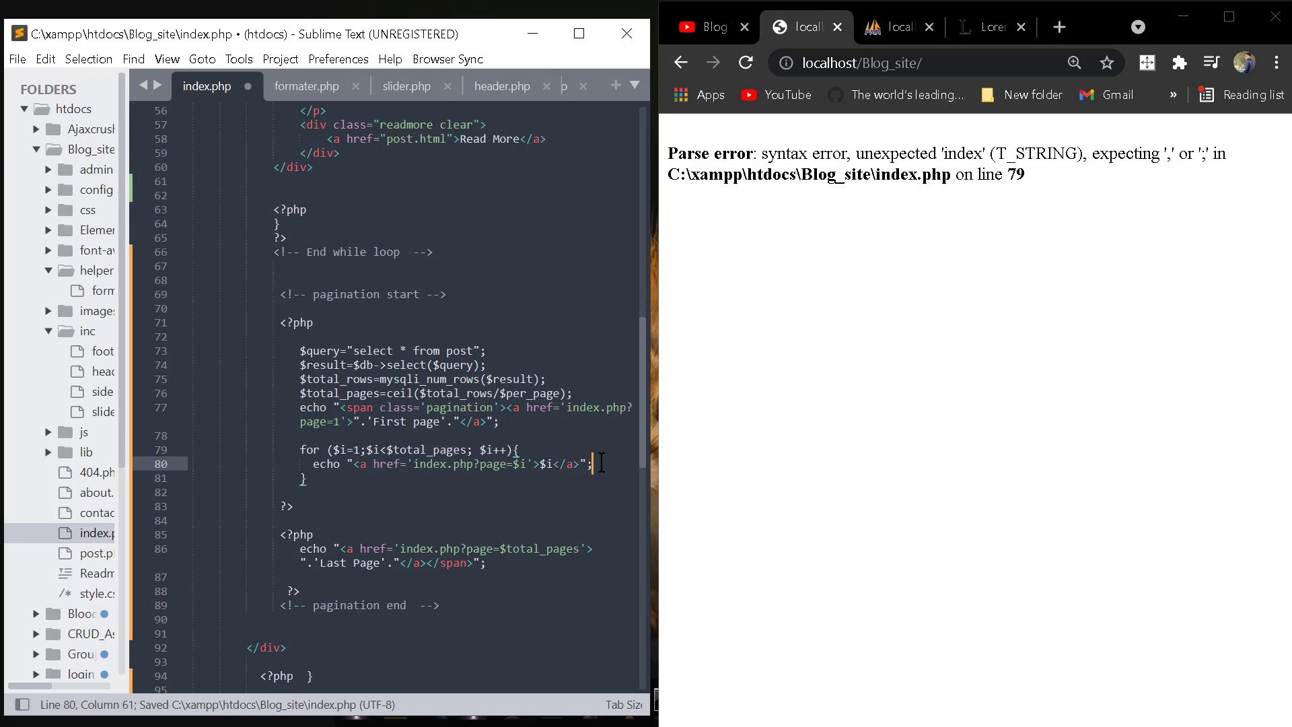
Save the semicolon fix and reload localhost/Blog_site/ in Chrome
key("ctrl+s")
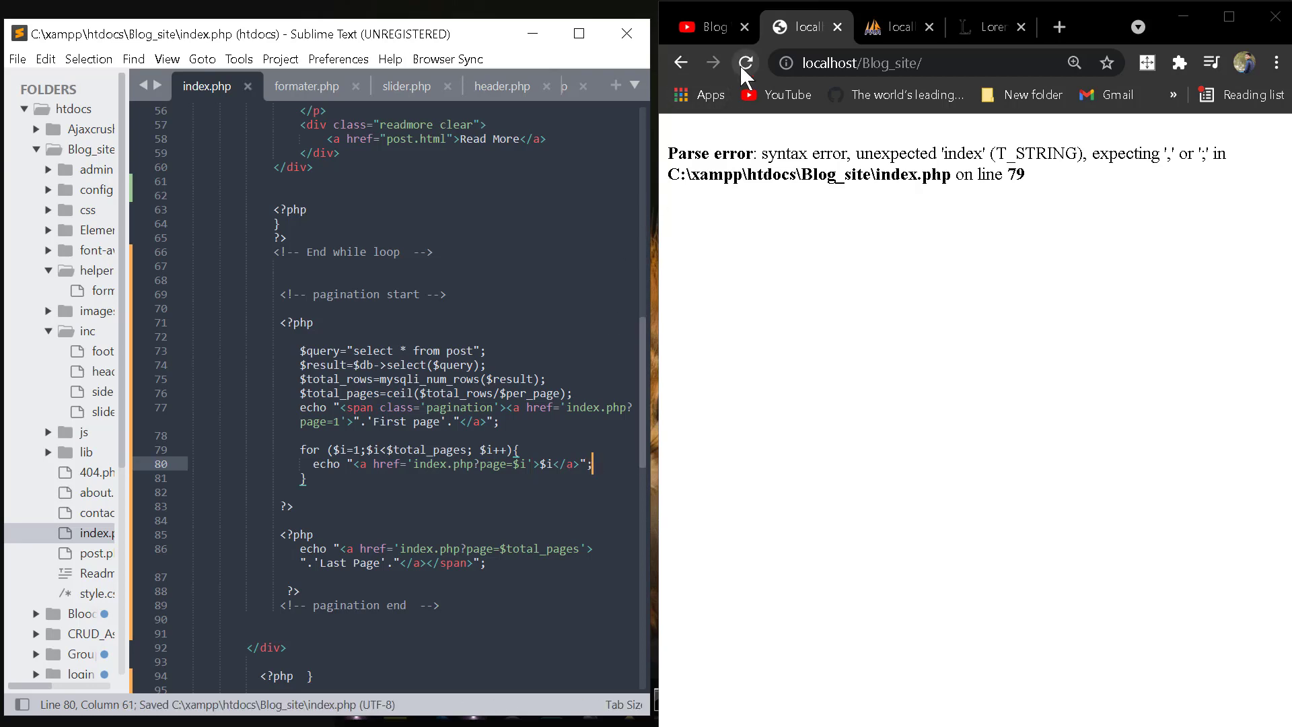
left_click(746, 64)
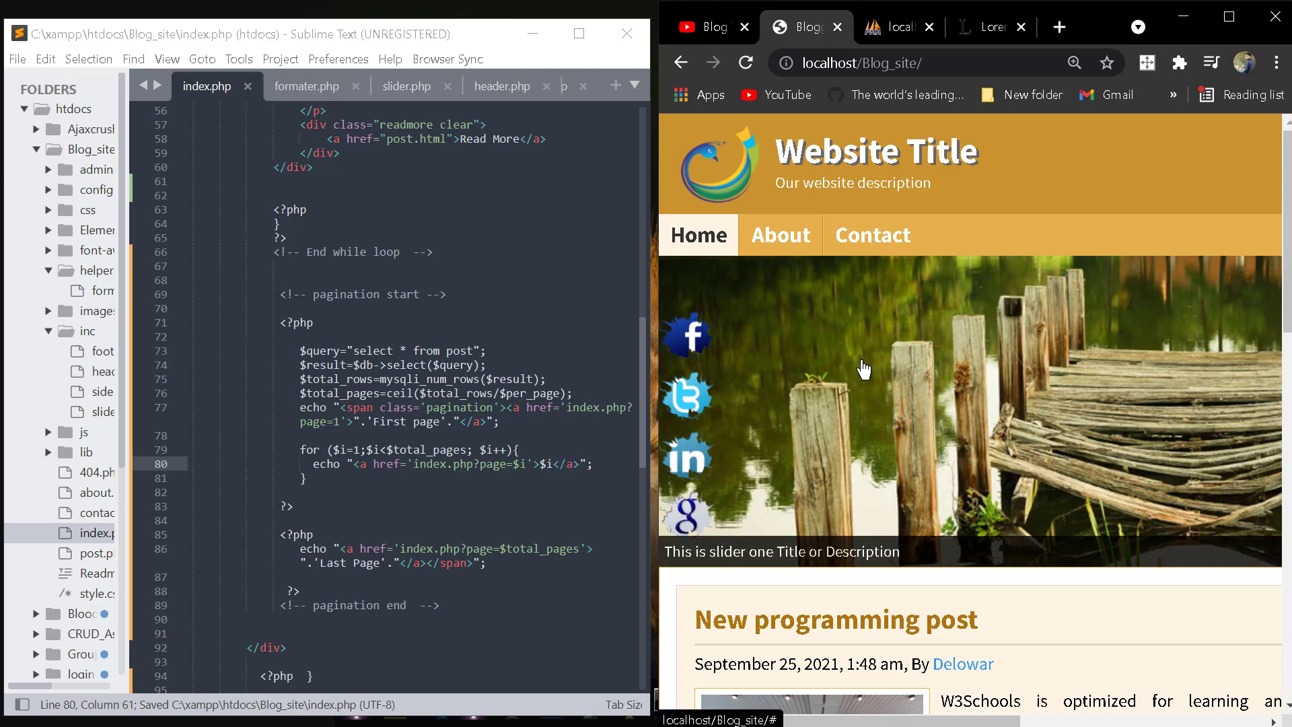